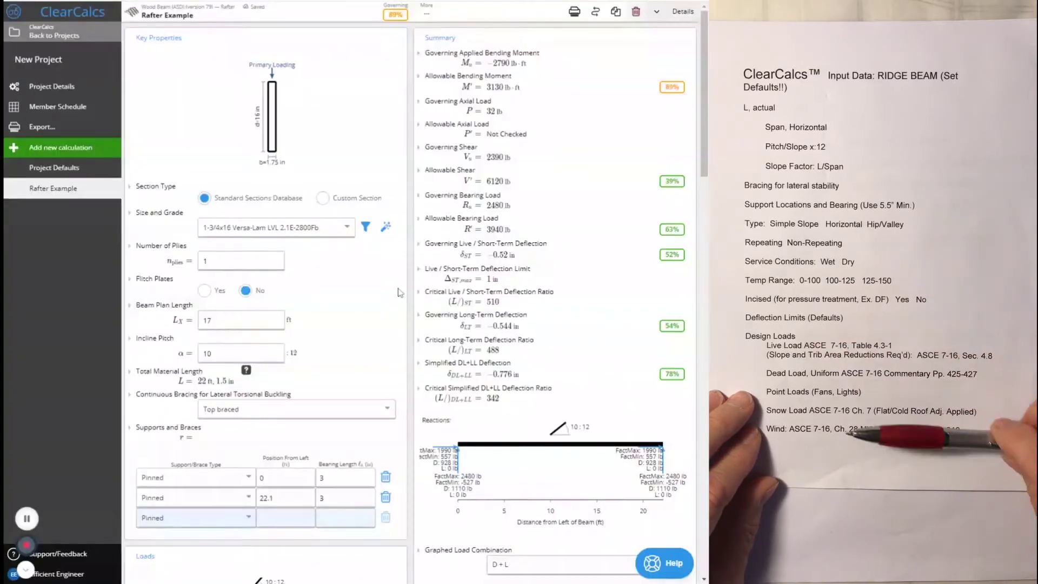
- Add a Wood Beam (ASD) Ridge Beam calculation and name the sheet 'Ridge Beam'
click(81, 148)
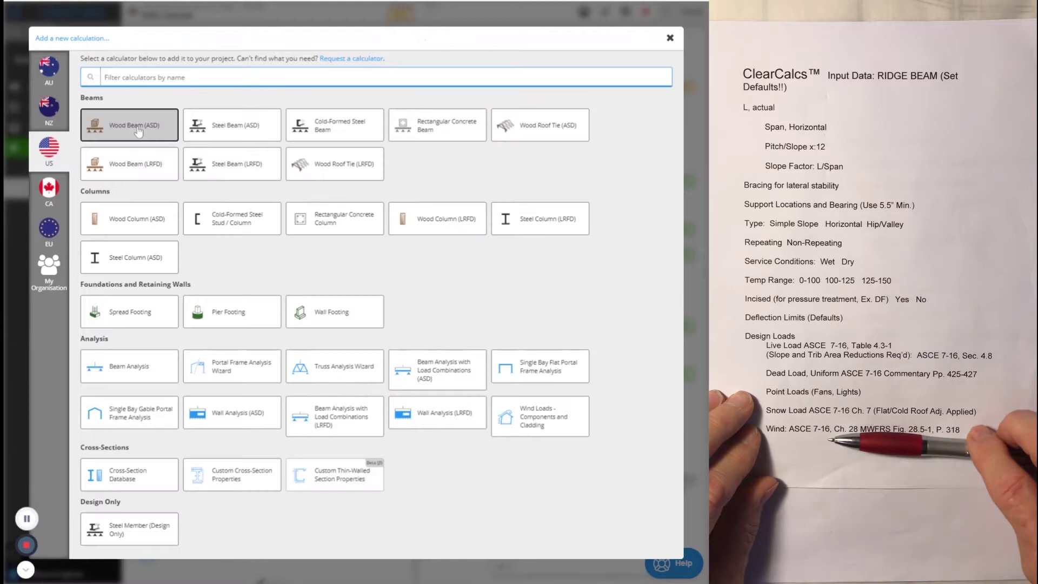
click(137, 128)
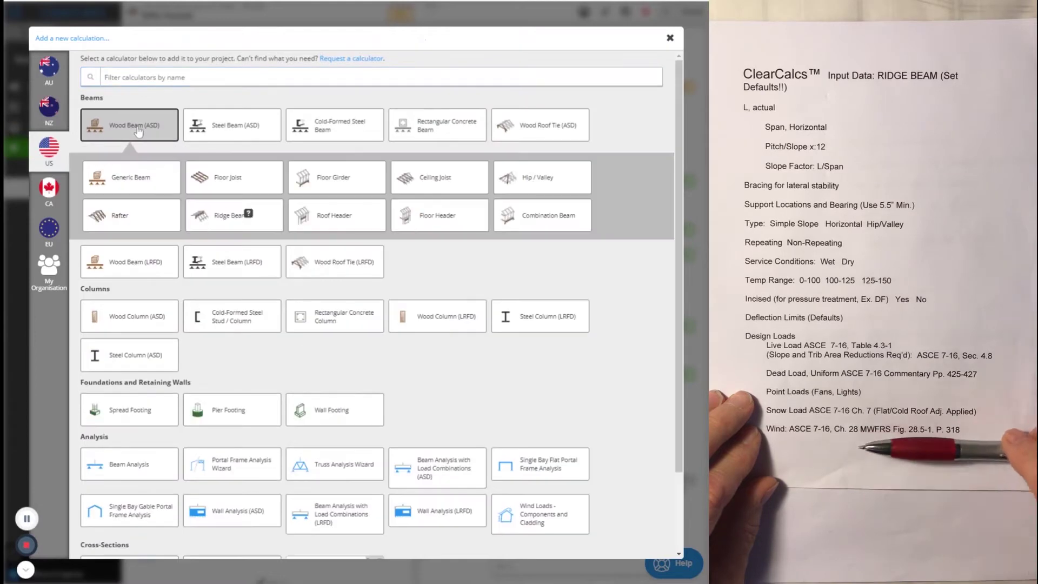
click(213, 229)
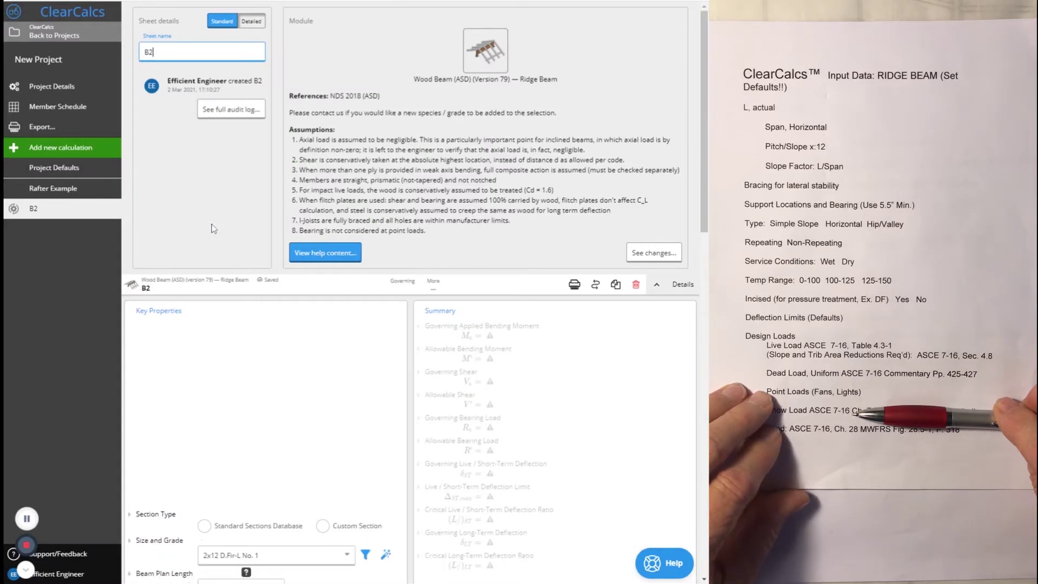
text(Ridge Beam)
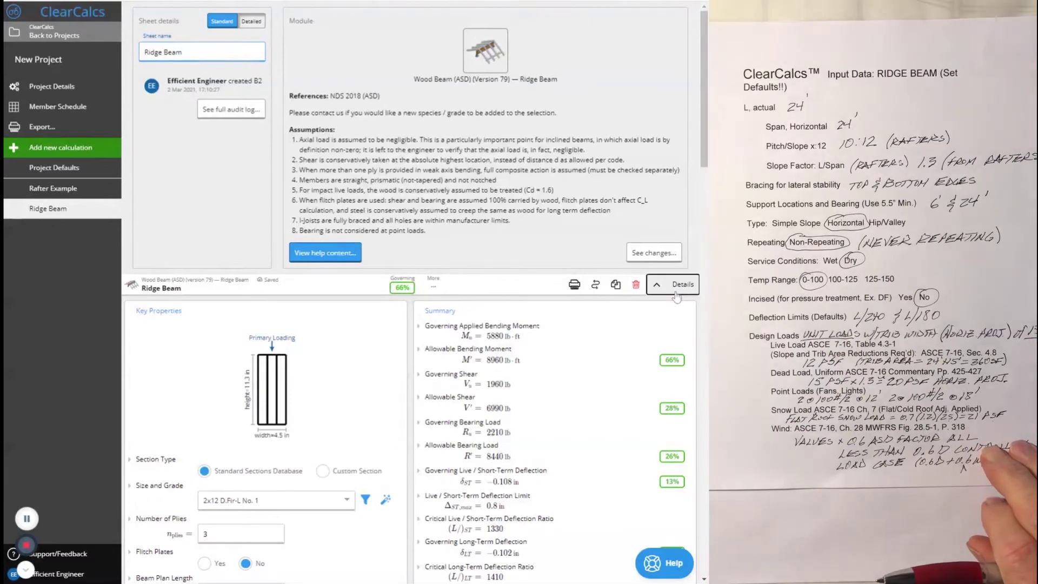
- Set the beam plan length to 24 ft with top & bottom continuous bracing
click(681, 285)
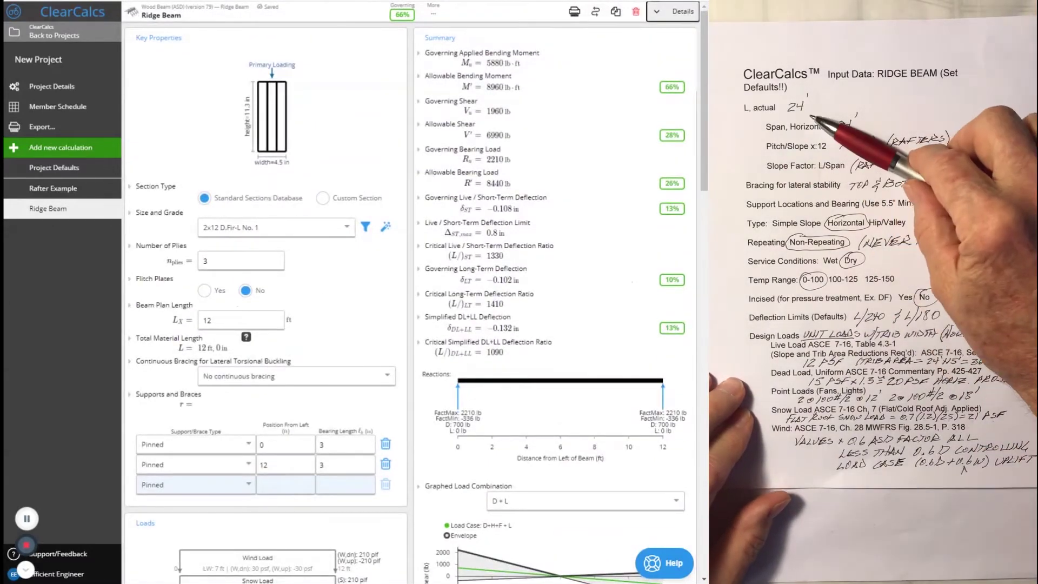
click(241, 320)
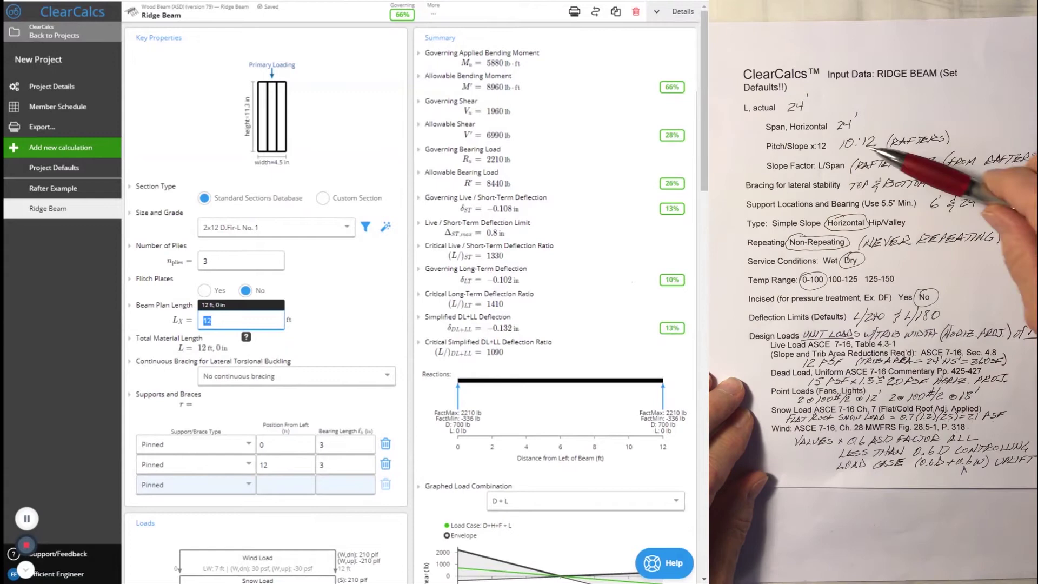
text(24)
click(372, 309)
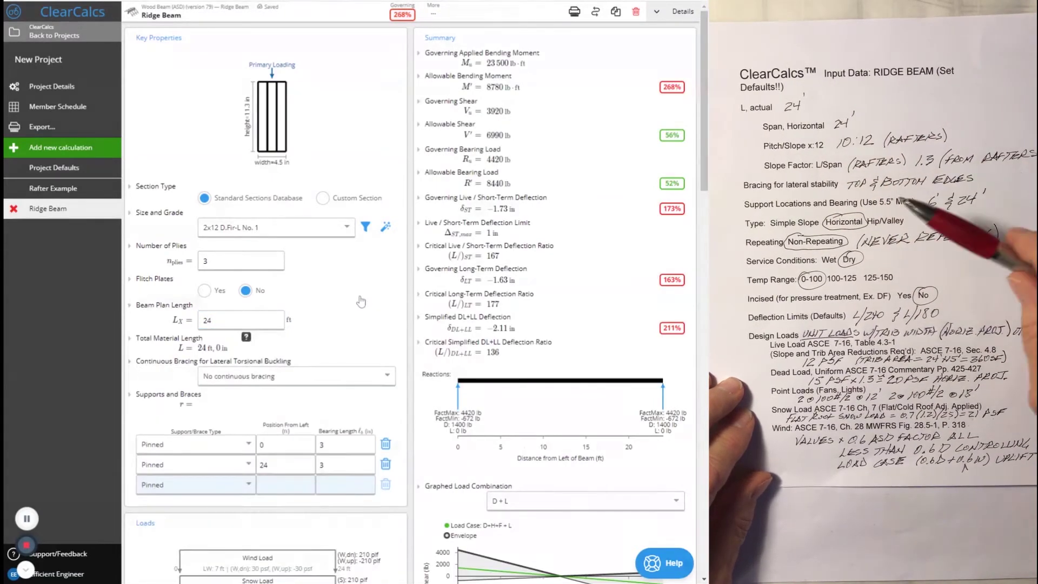
scroll(357, 286, down, 1)
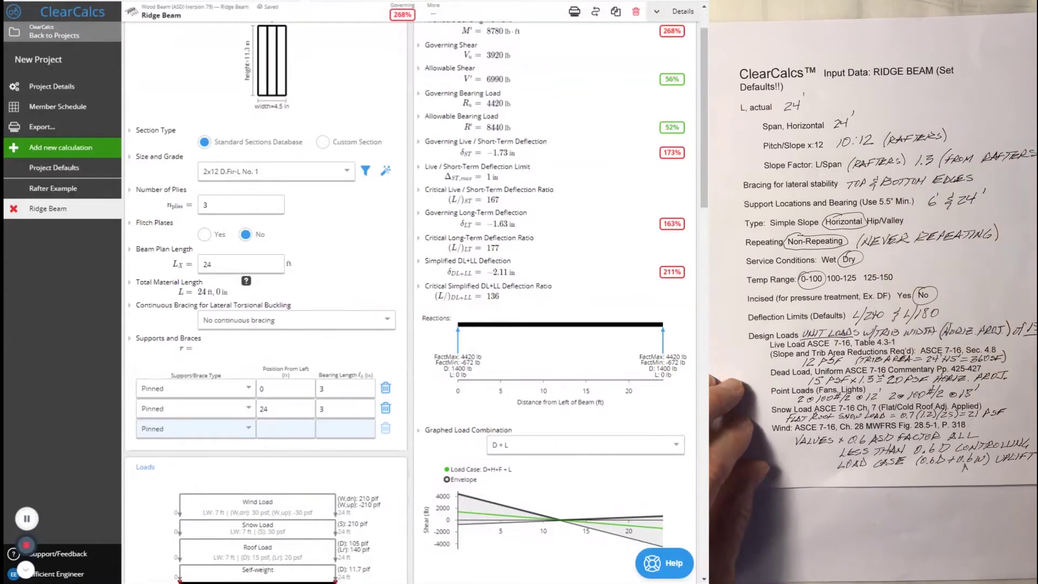
click(296, 320)
click(250, 385)
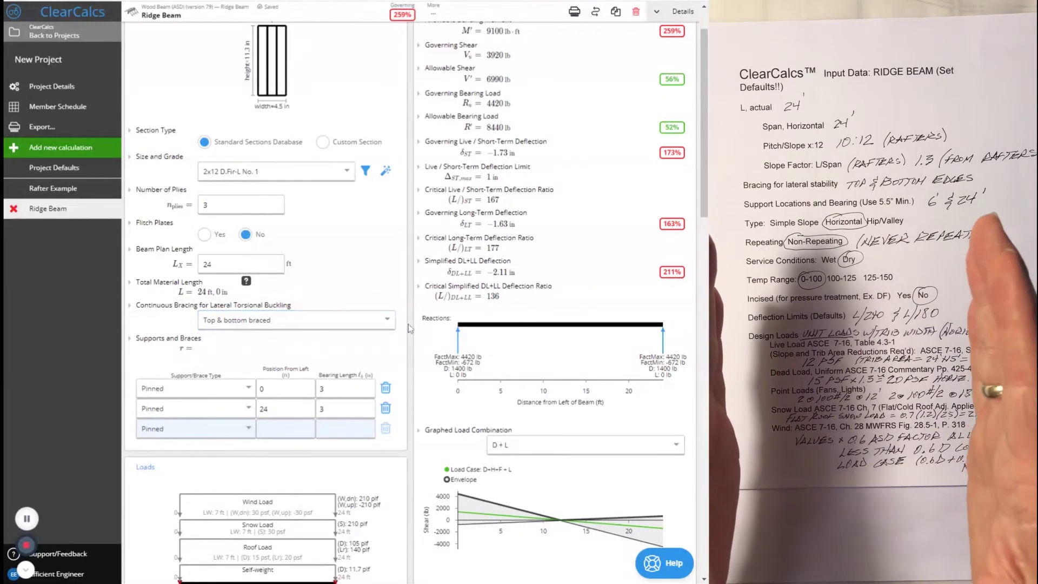
- Place the first support at 6 ft and give both supports 5.5 in bearing length
click(261, 388)
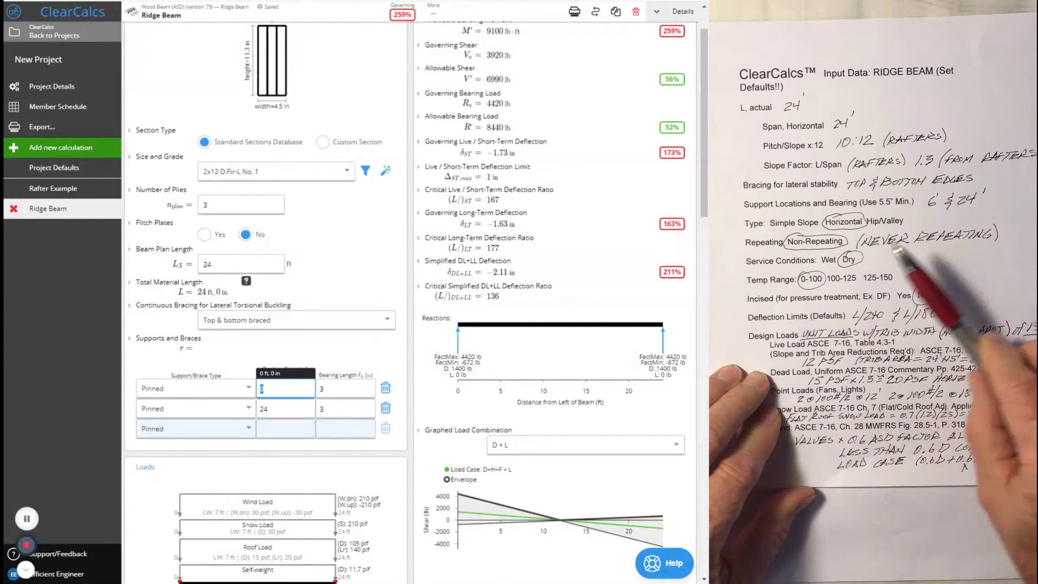
text(6)
key(Tab)
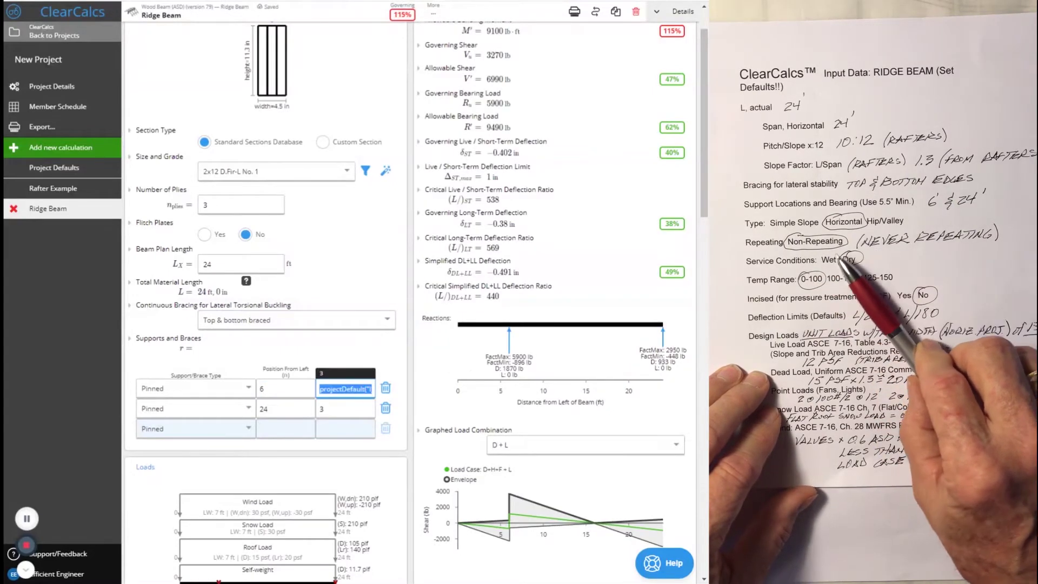
text(5.5)
click(344, 409)
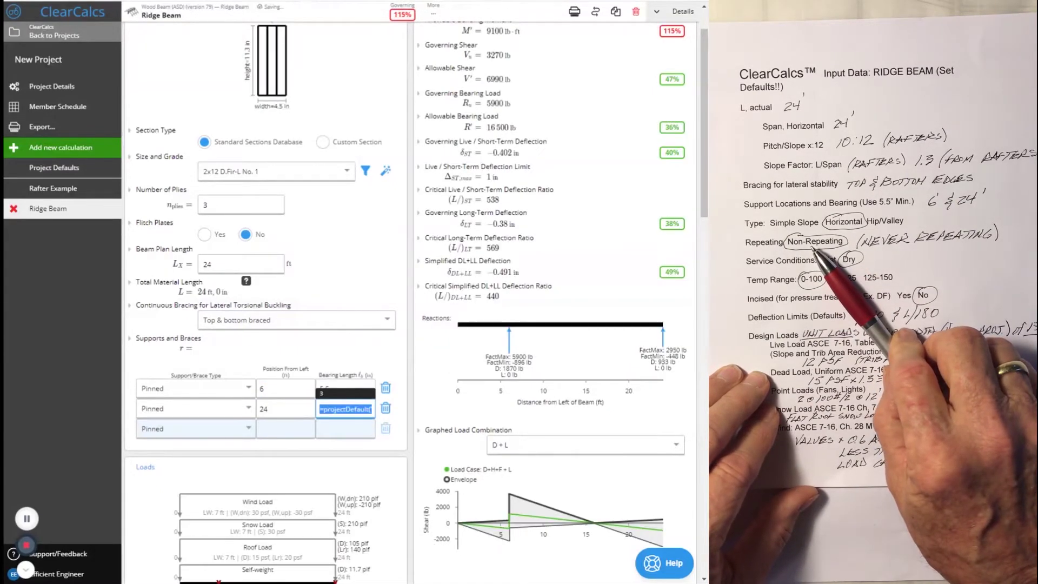
text(5.5)
scroll(326, 352, down, 15)
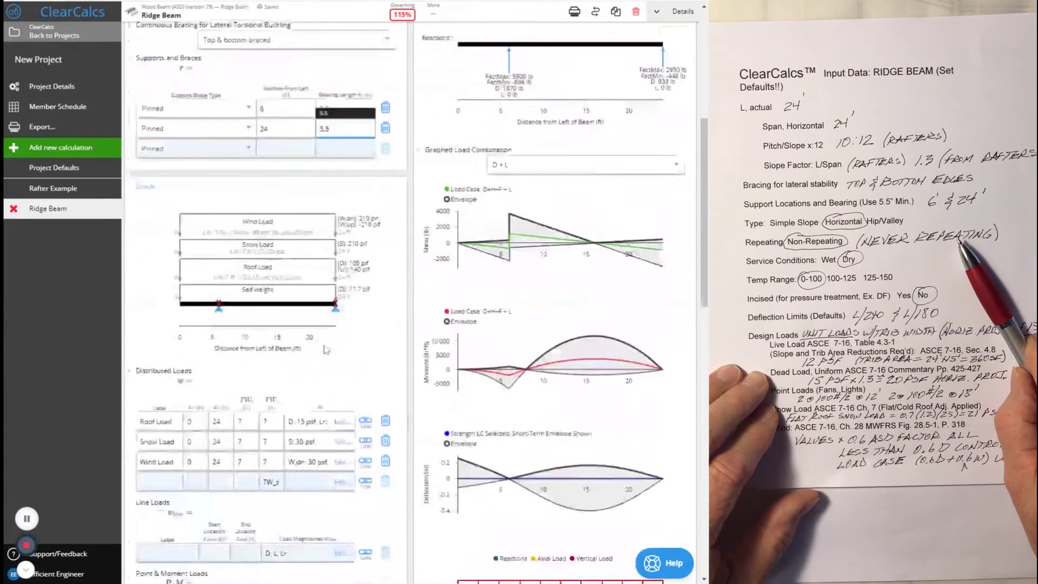
scroll(327, 352, down, 2)
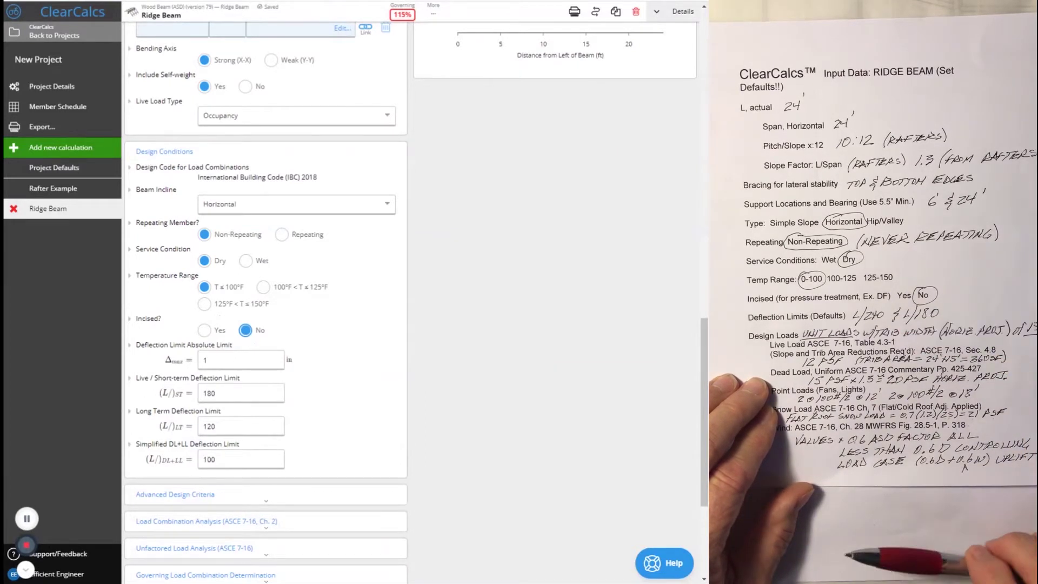
- Set deflection limits to 240 for live/short-term and 180 for long-term
double_click(211, 393)
text(240)
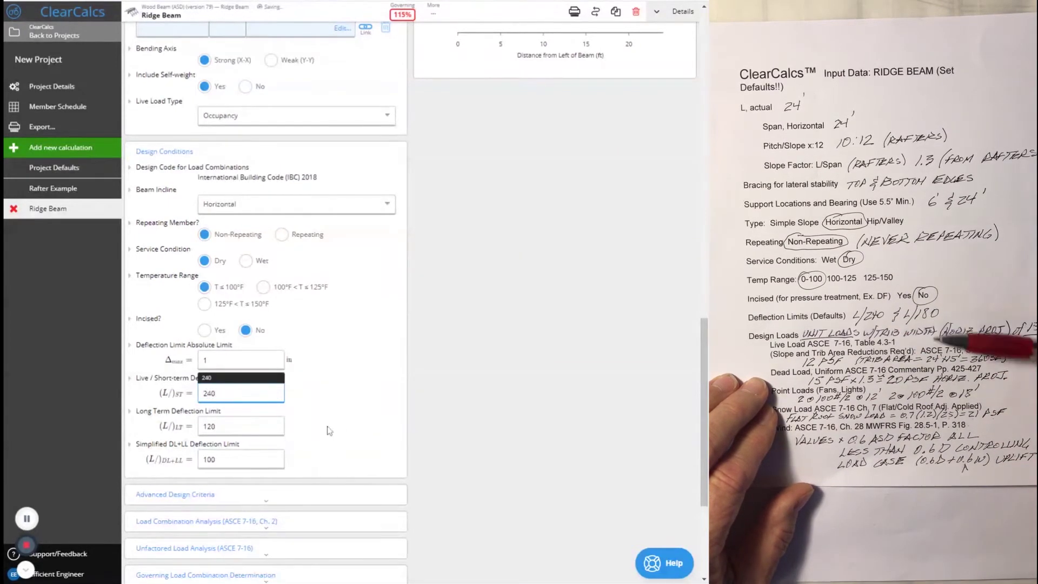
double_click(211, 426)
text(180)
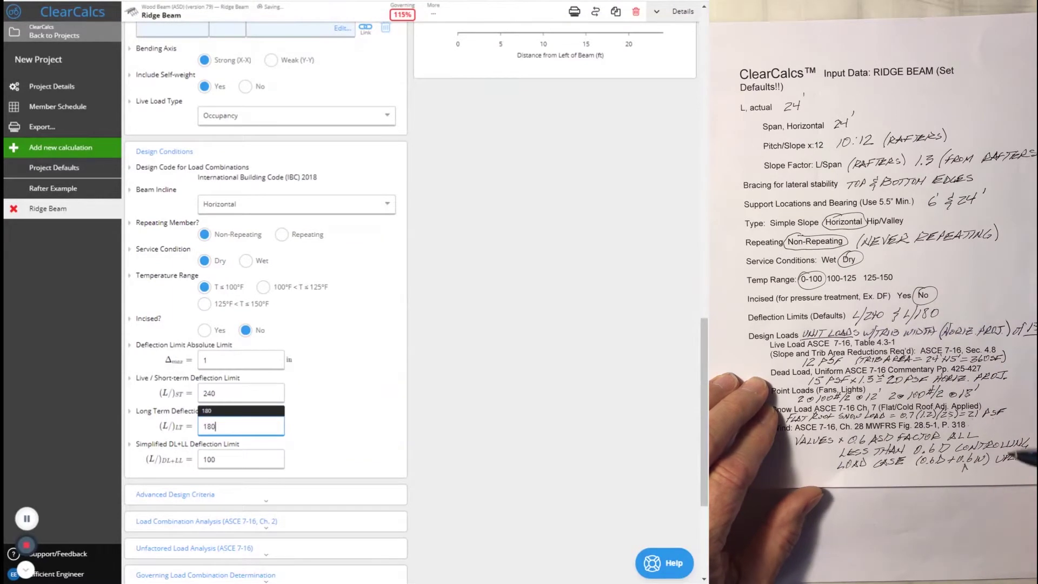
click(420, 426)
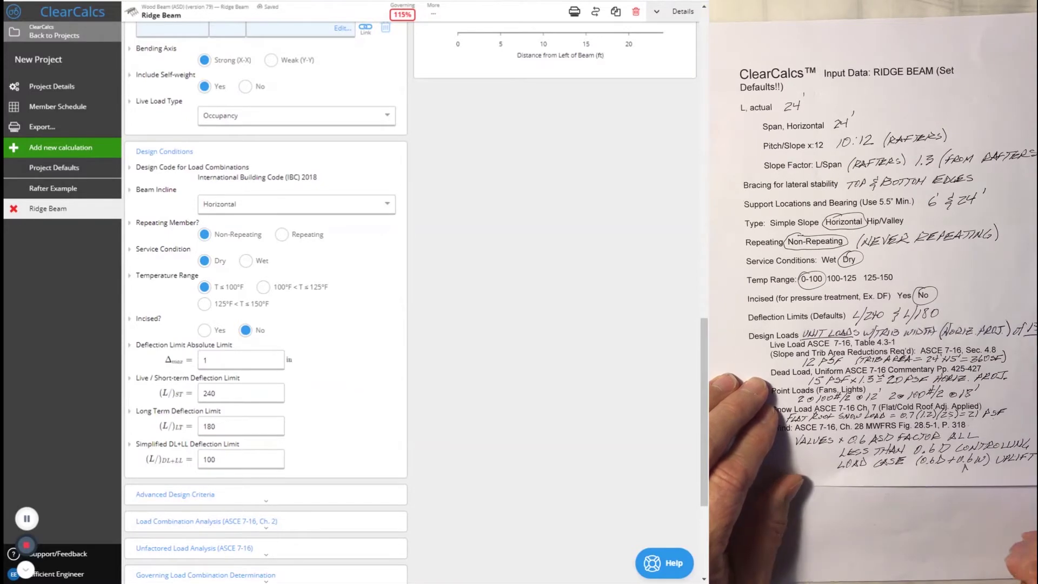
scroll(421, 426, up, 4)
scroll(421, 427, up, 5)
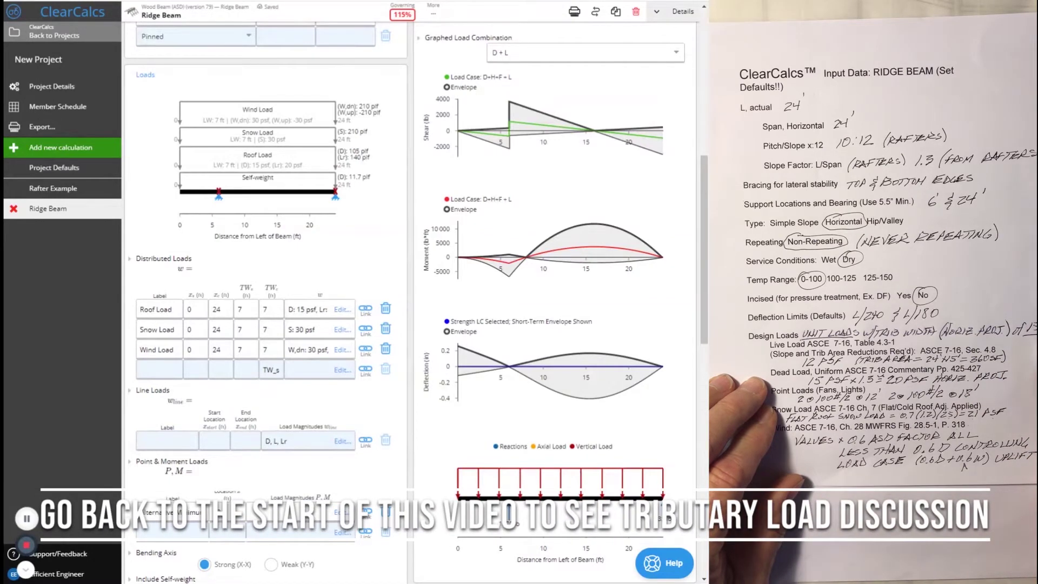
- Give the Roof, Snow and Wind loads 15 ft tributary widths, then edit the Roof Load magnitudes
click(246, 309)
text(15)
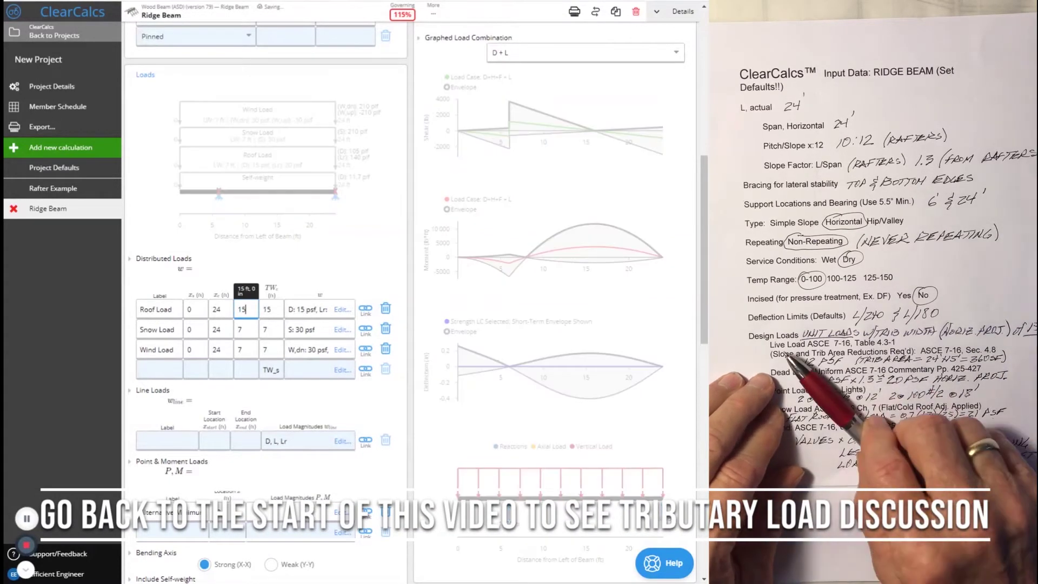
click(246, 329)
text(15)
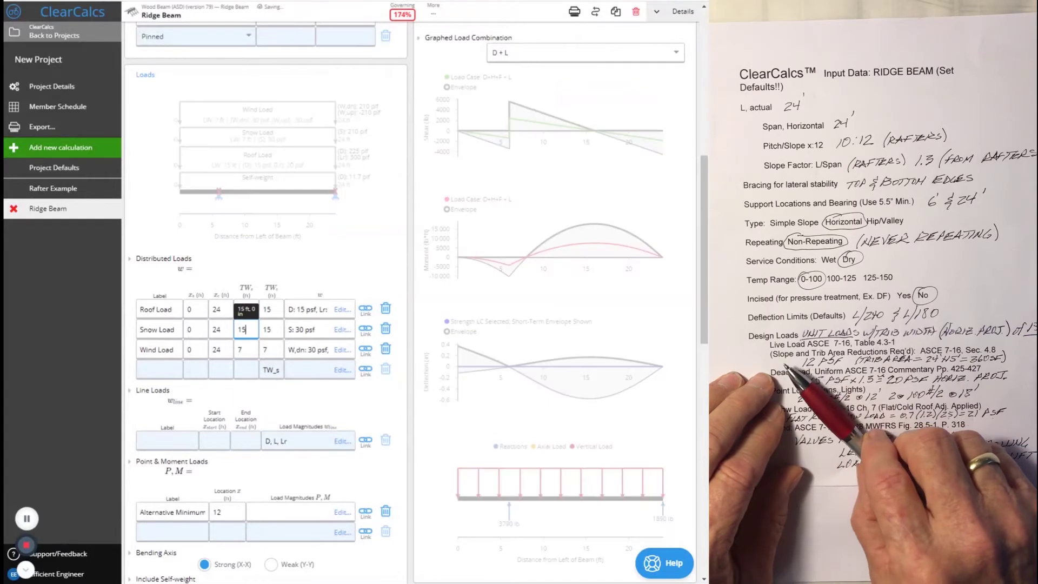
click(246, 350)
text(15)
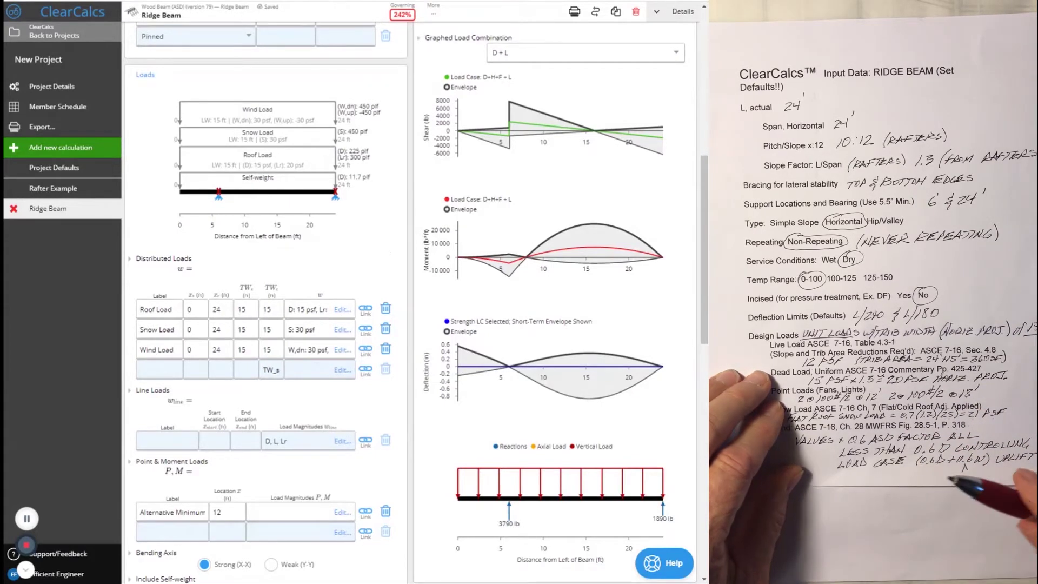
click(317, 309)
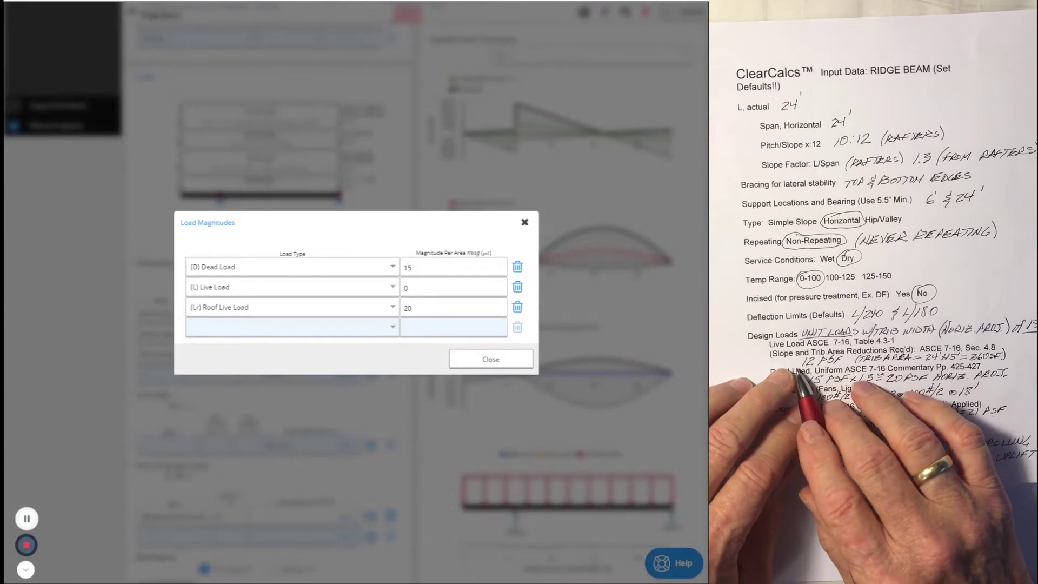
- Set the roof live load to 12 psf and the dead load to 15 * 1.3 (19.5 psf)
click(453, 307)
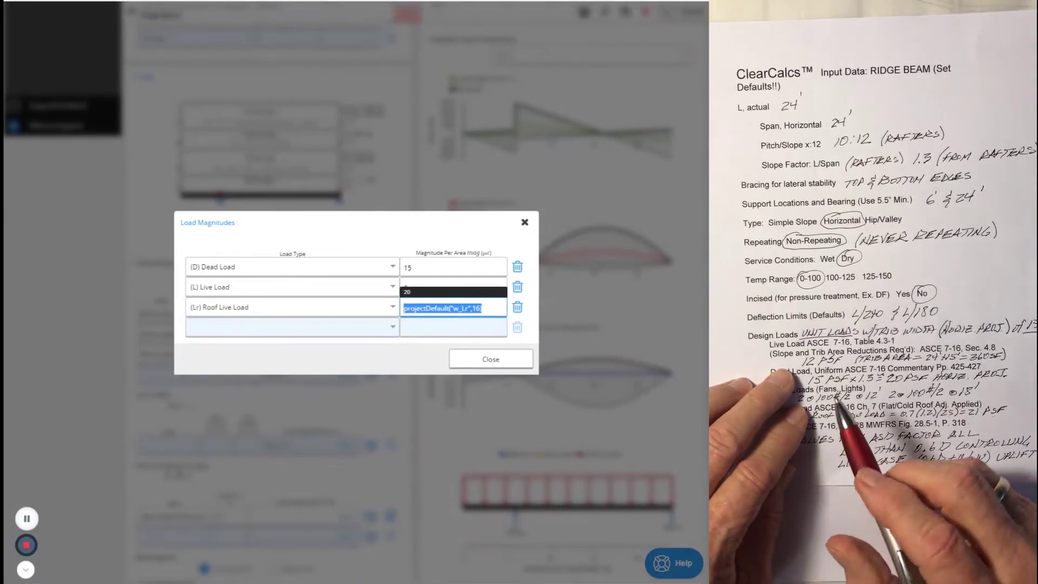
text(12)
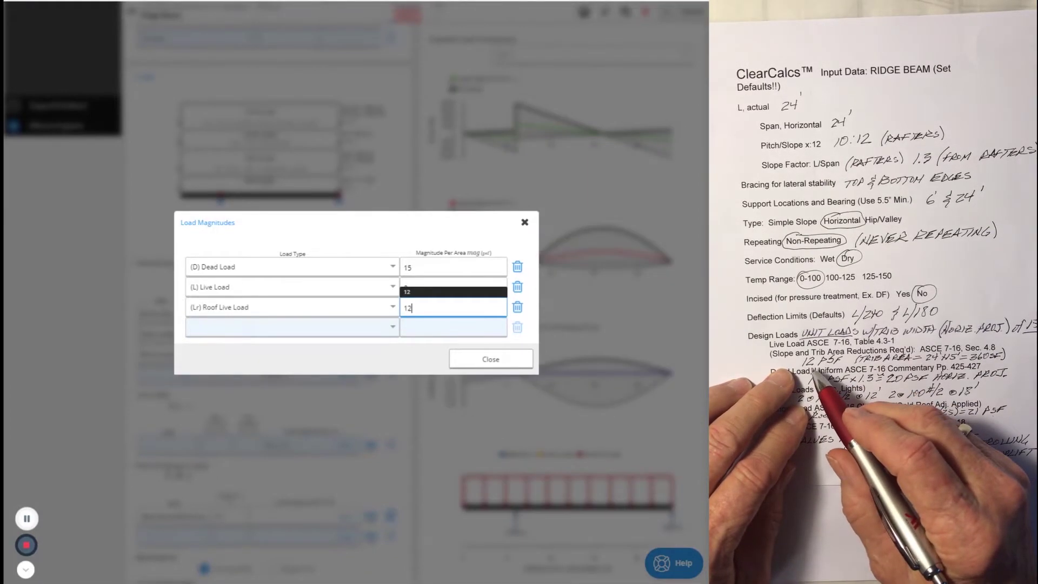
click(382, 377)
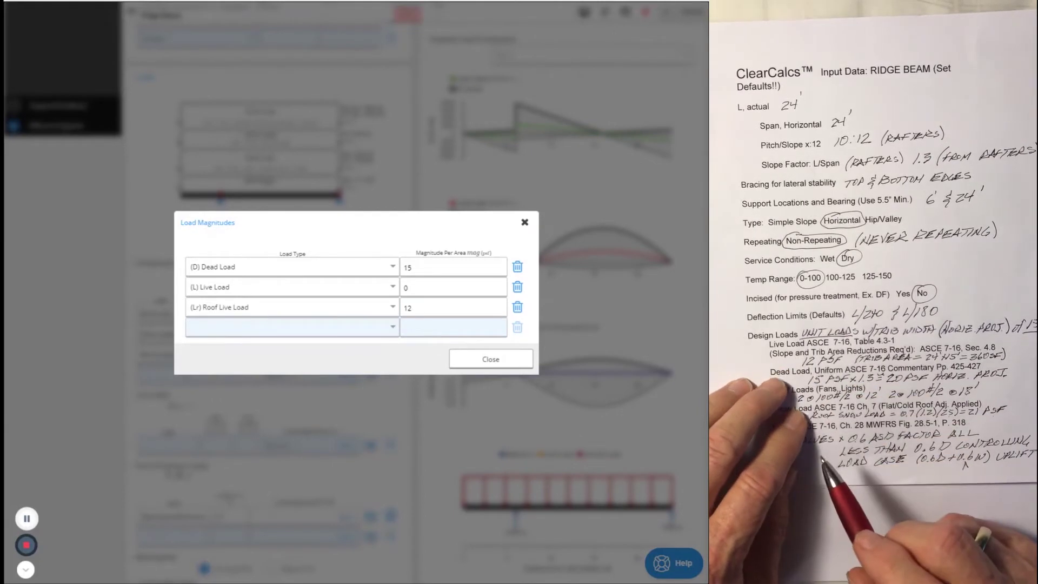
double_click(411, 267)
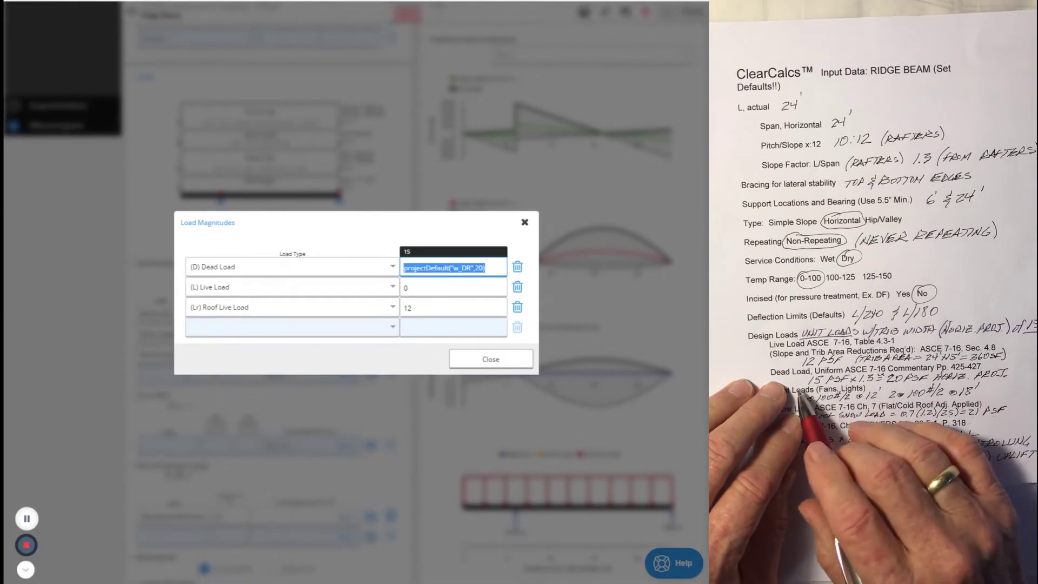
key(BackSpace)
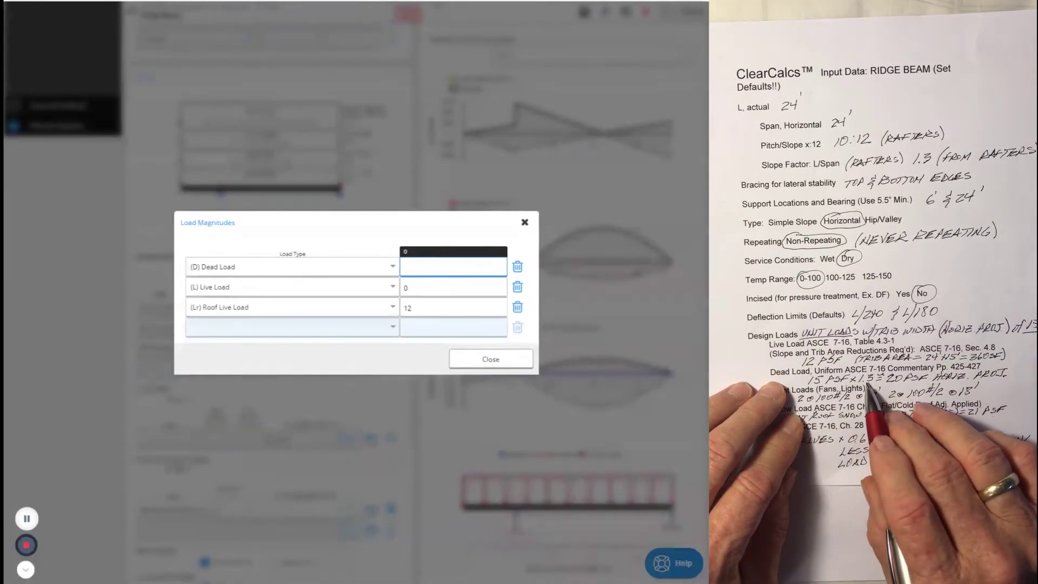
text(15 * 1.3)
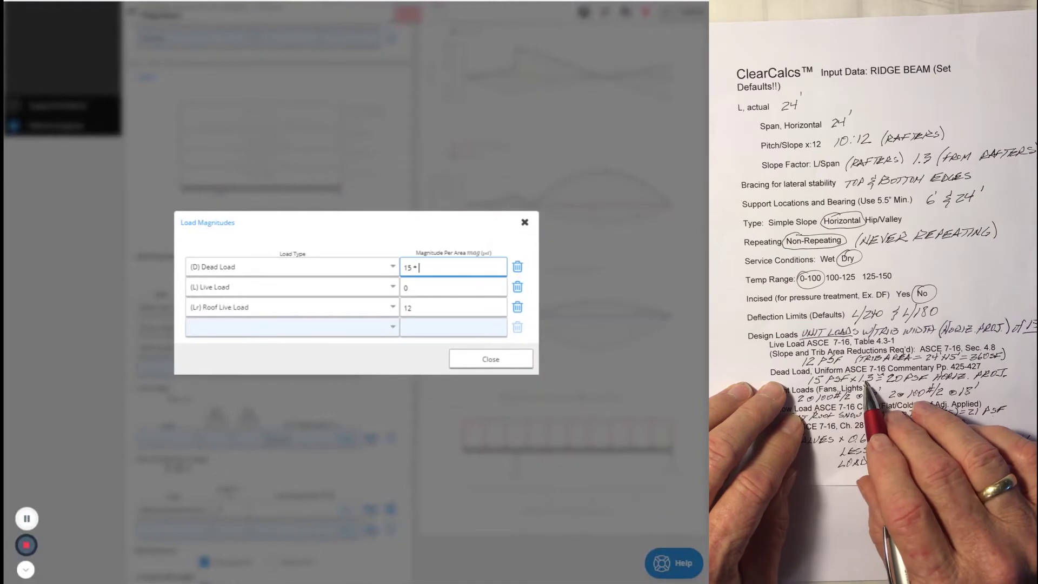
click(430, 242)
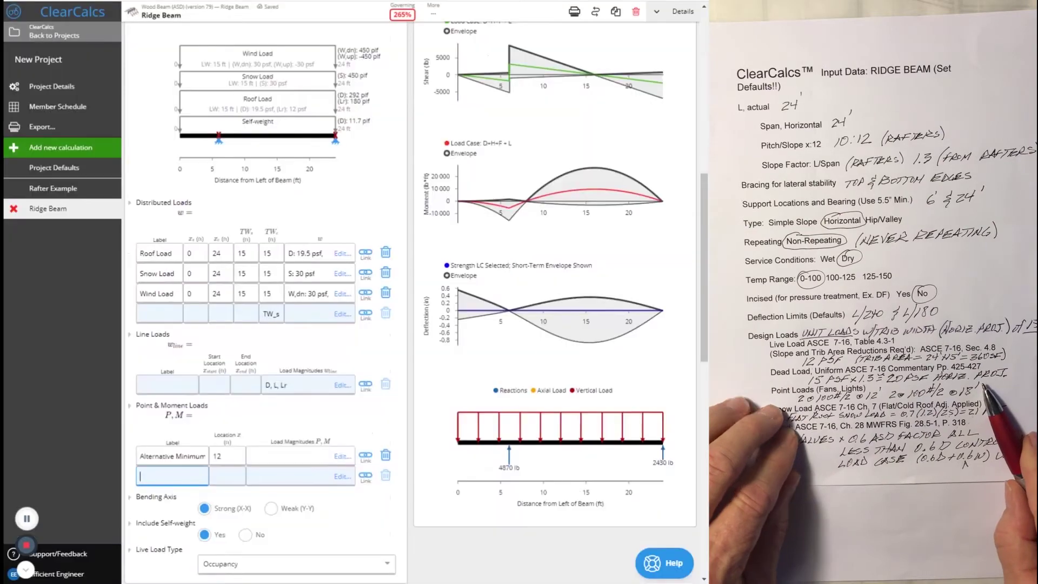
- Add a Fan point load at 12 ft with a 100 lb dead load
text(Fan)
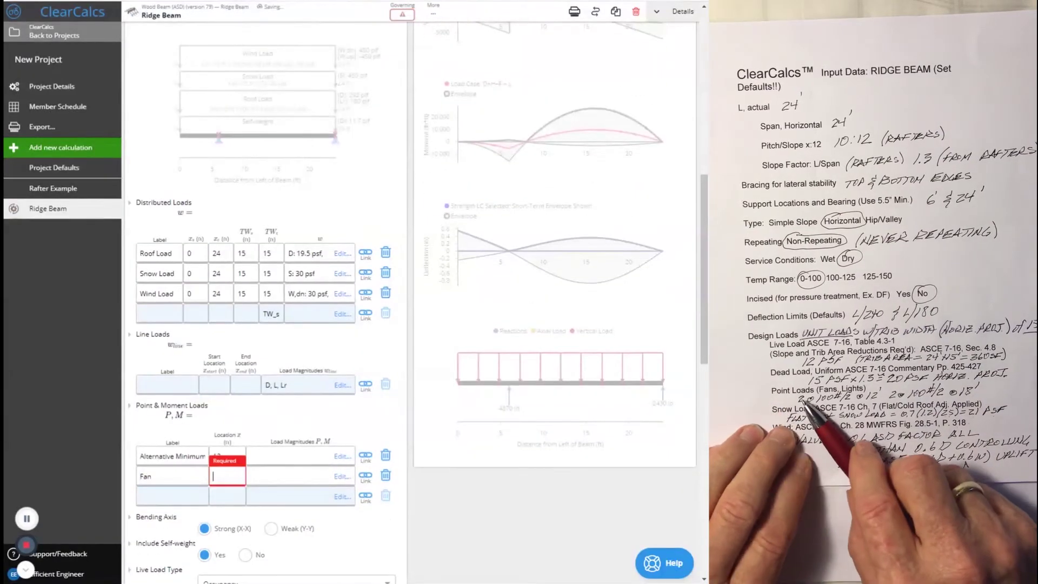
key(Tab)
text(12)
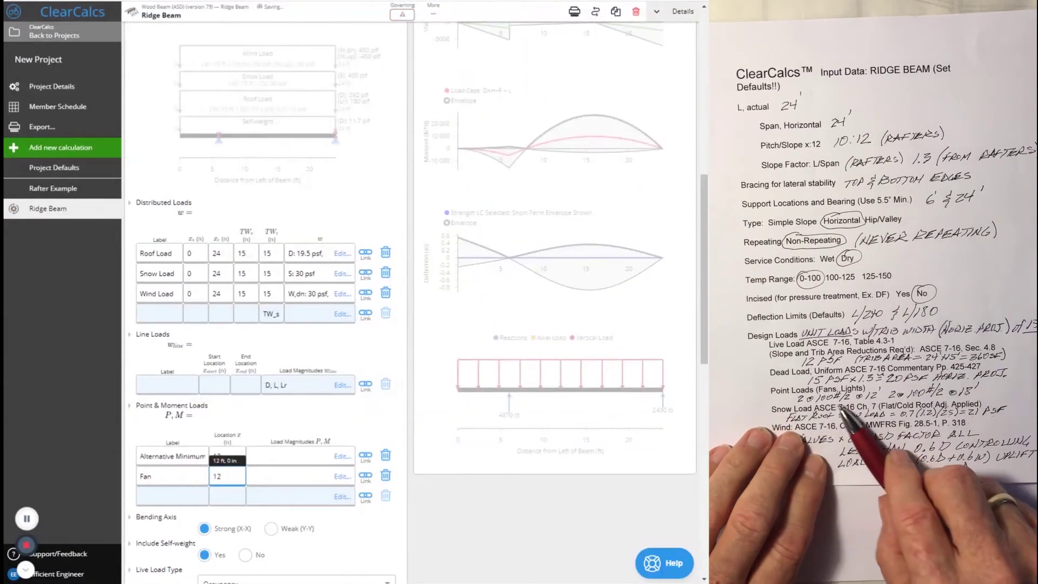
click(295, 480)
click(386, 267)
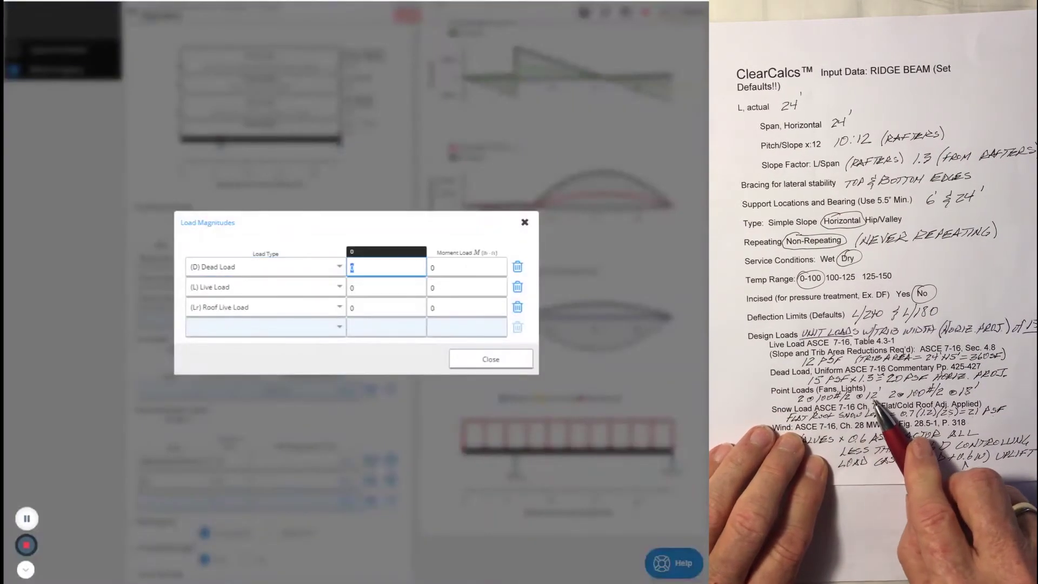
text(100)
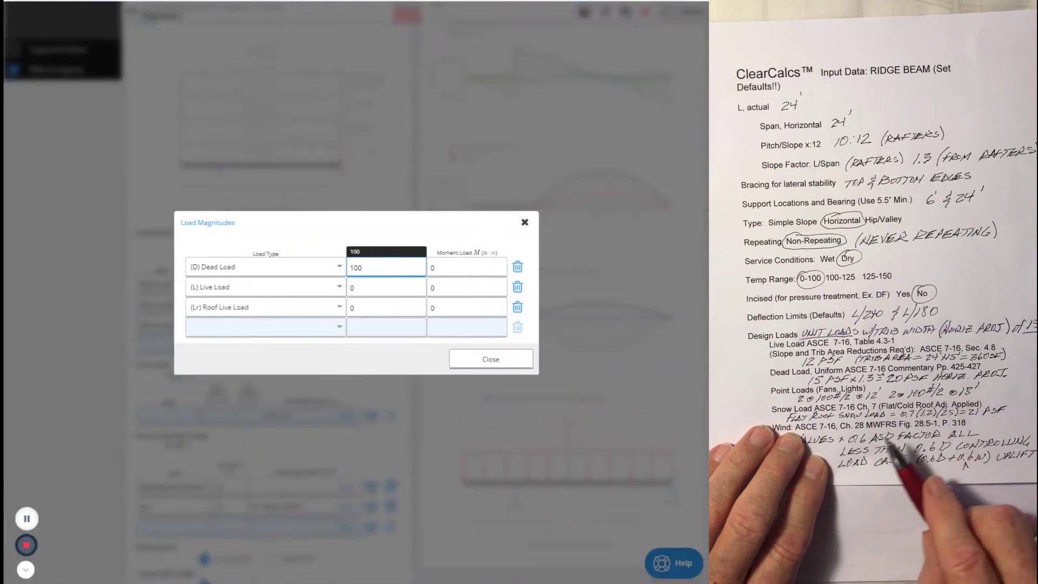
click(490, 359)
- Add a second Fan point load at 18 ft with a 100 lb dead load
text(Fan)
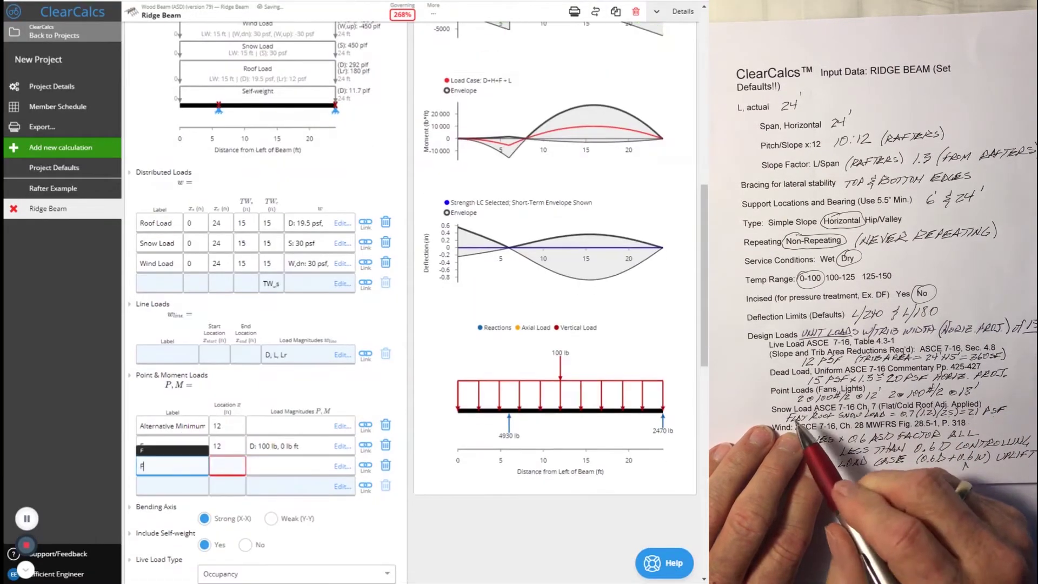
click(227, 466)
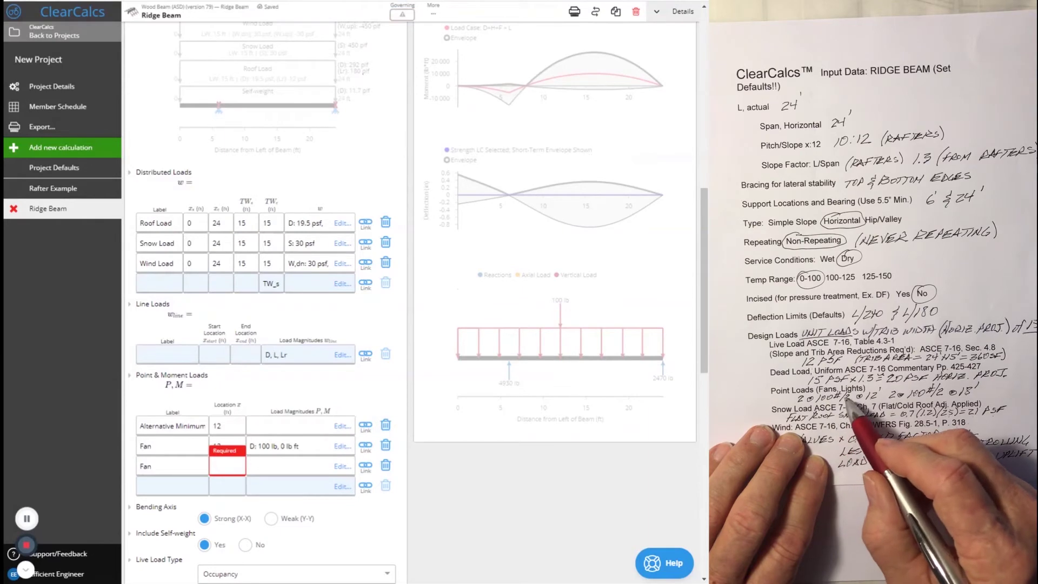
text(18)
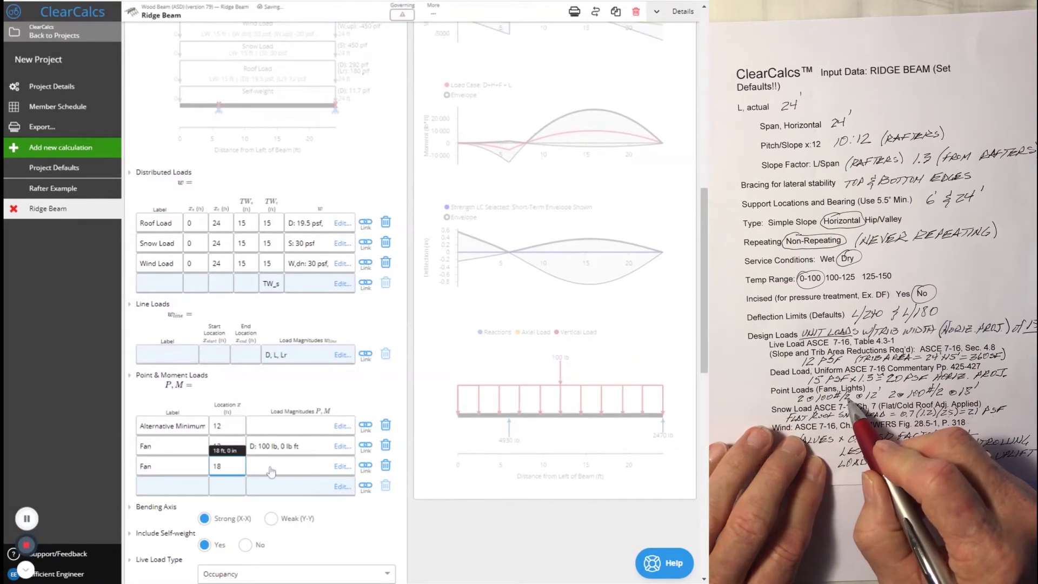
key(Tab)
text(100)
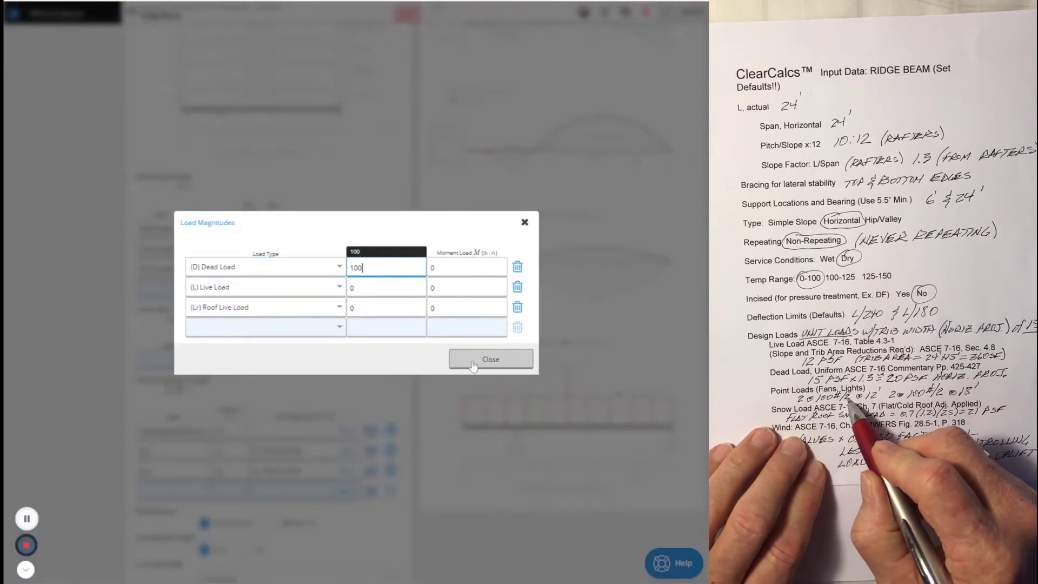
click(473, 366)
scroll(351, 244, up, 2)
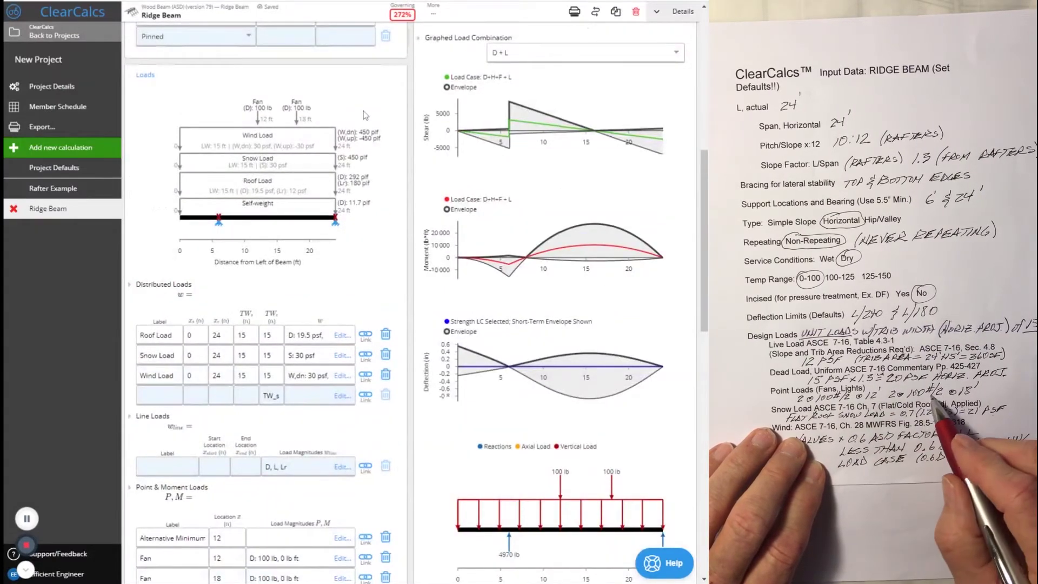
scroll(369, 120, down, 1)
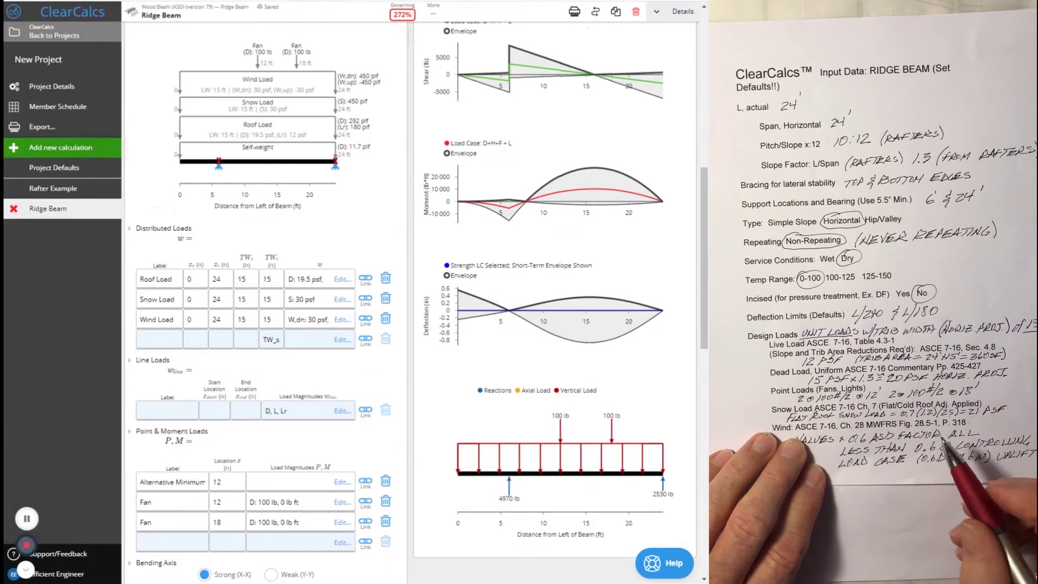
- Replace the Snow Load's default formula with 1.2 * .7 * 25, giving 21 psf
click(325, 306)
click(453, 287)
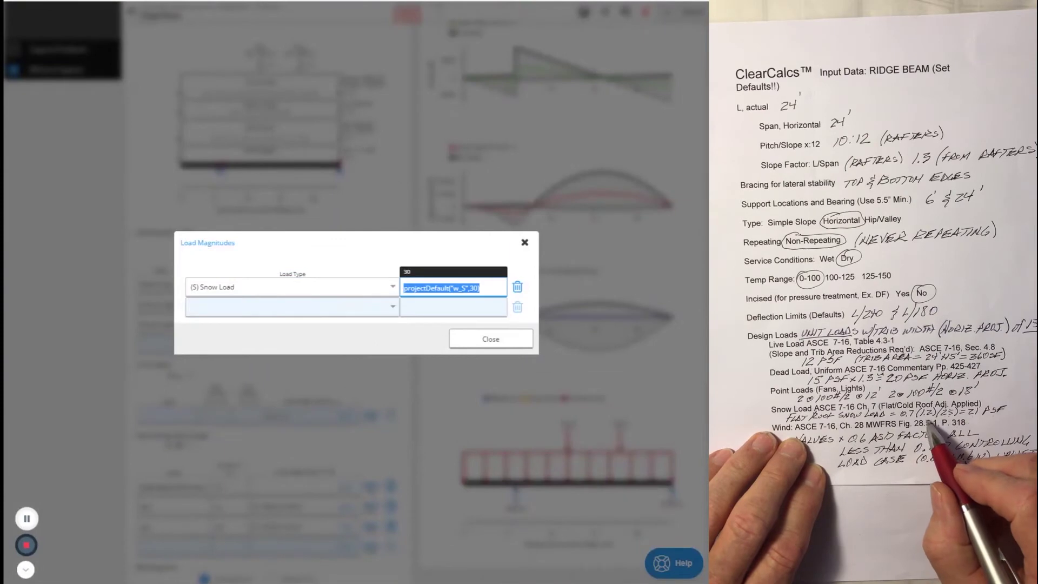
key(BackSpace)
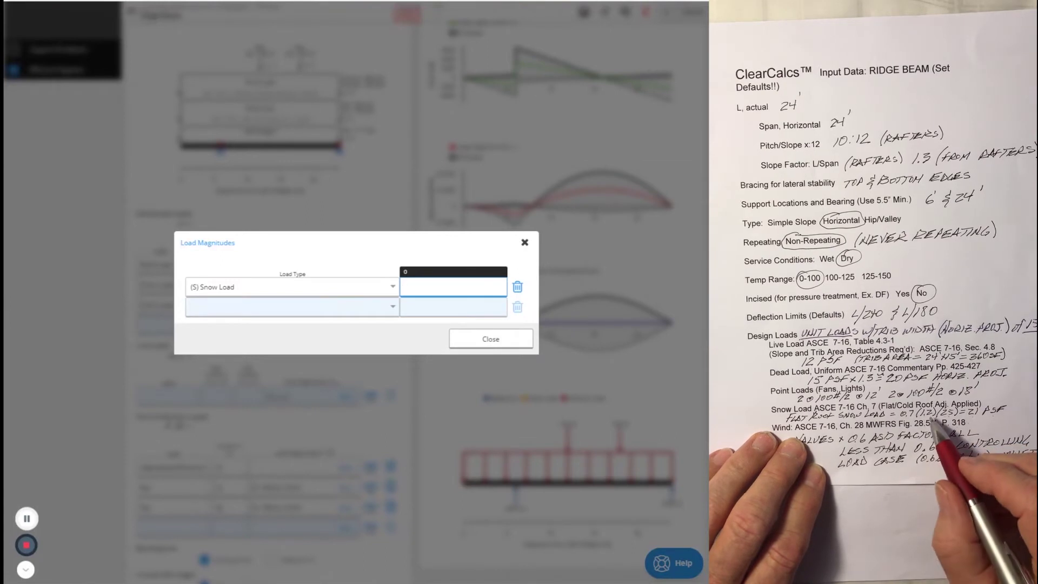
text(1.)
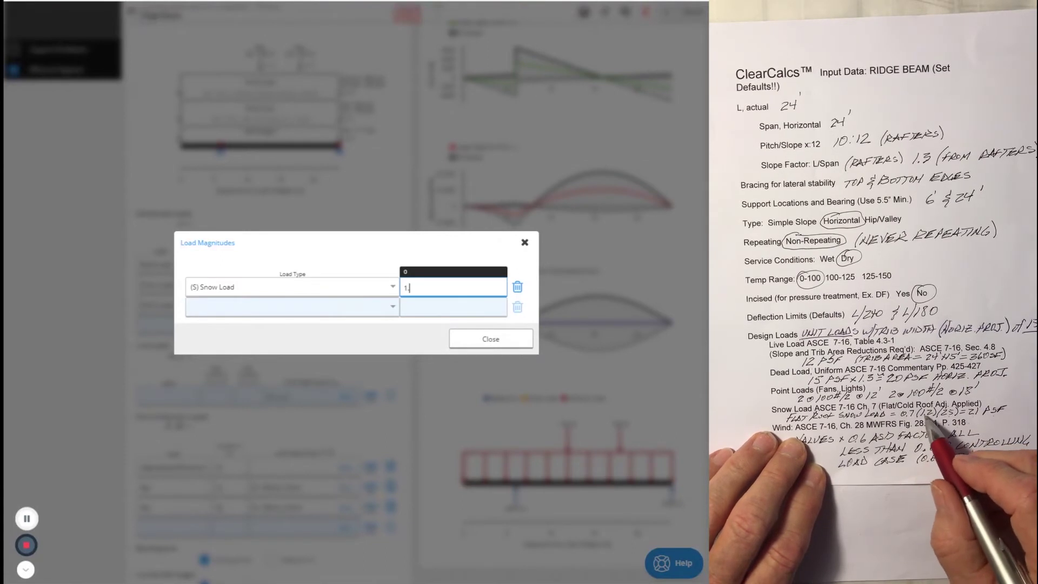
text(2 * )
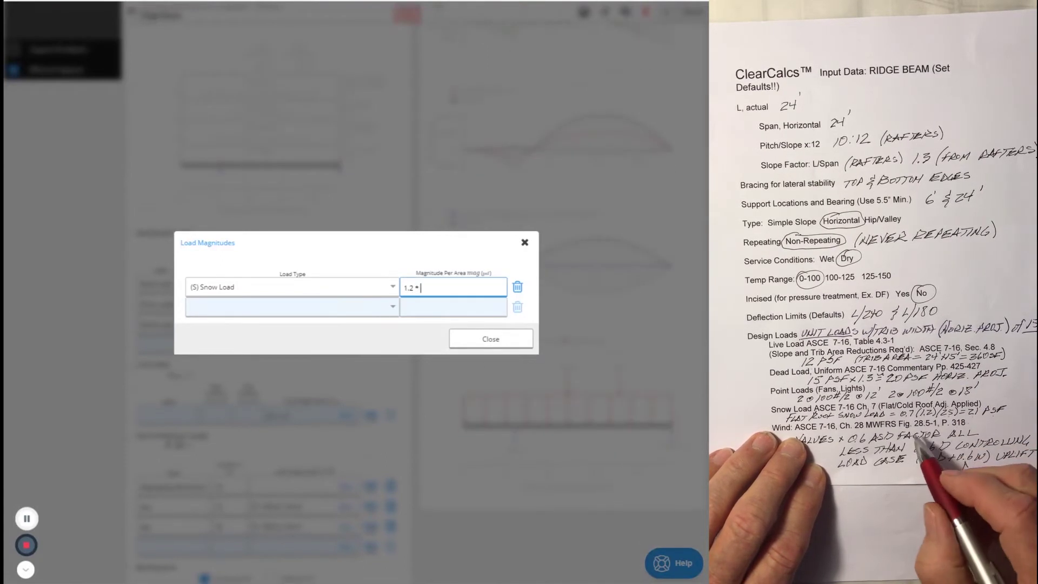
text(.7 * 25)
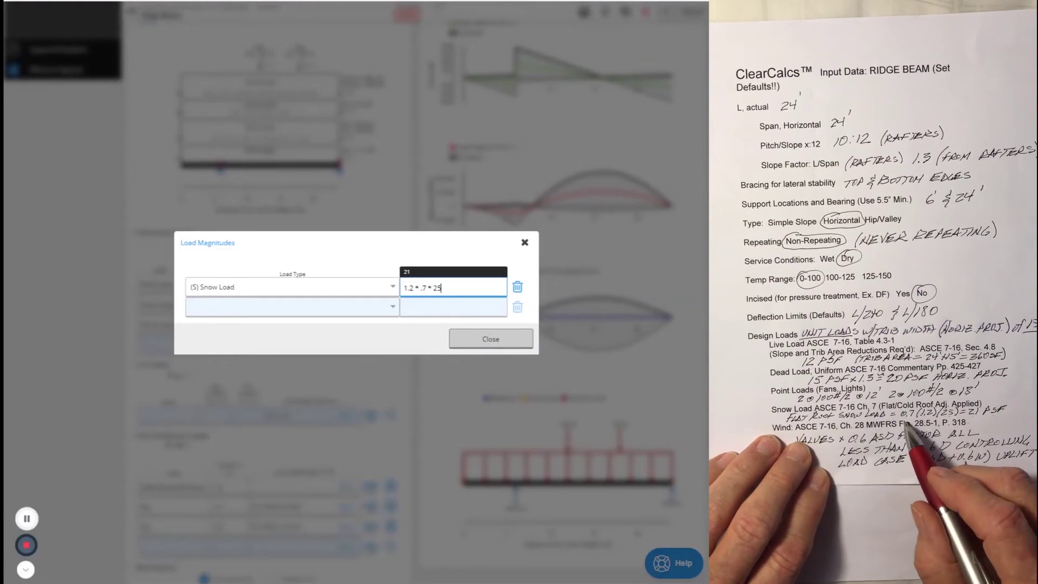
click(489, 339)
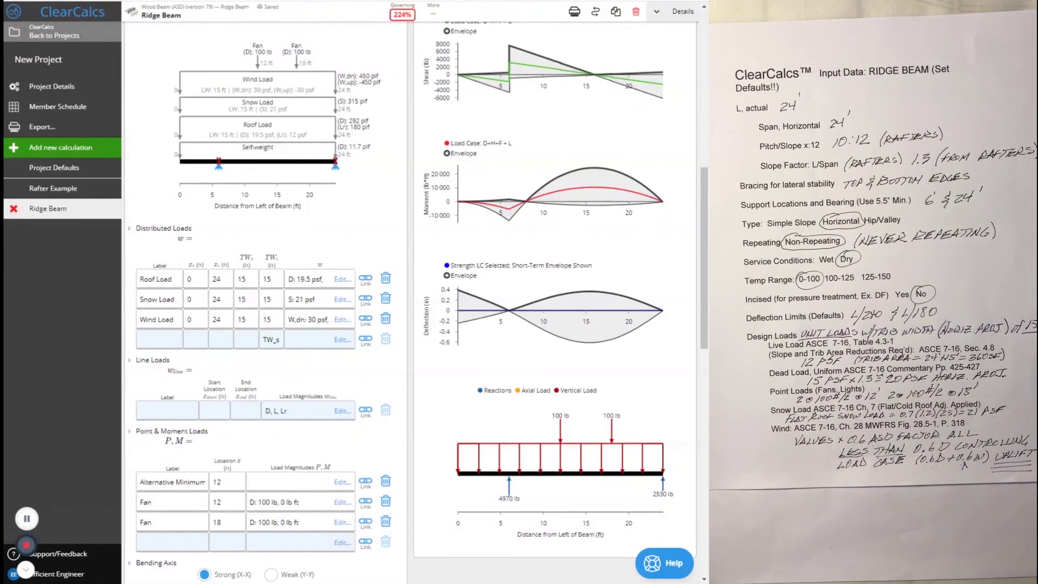
- Delete the Wind Load, reduce the beam to 1 ply, and open the Size and Grade filter
click(386, 318)
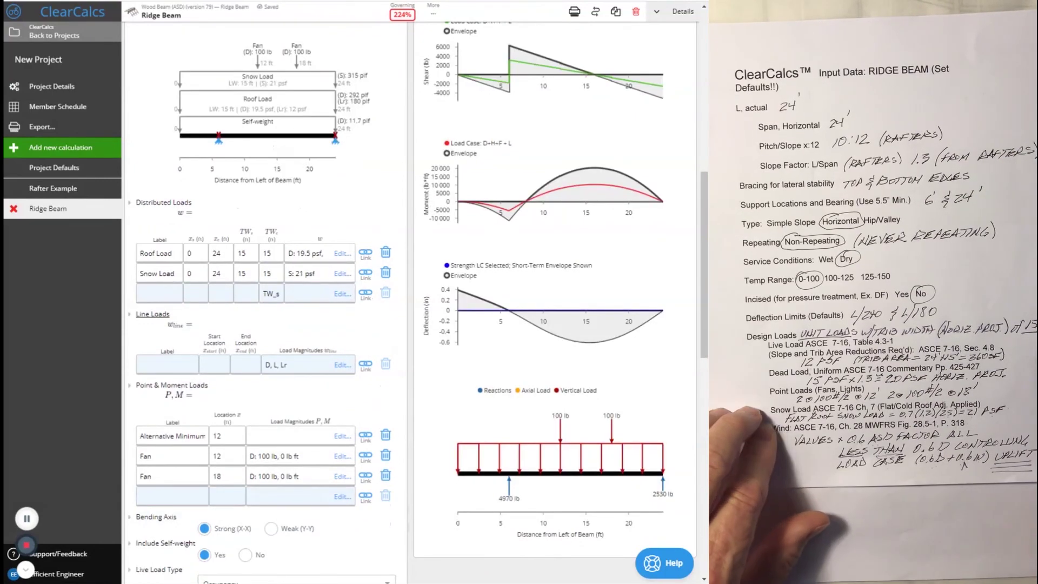
scroll(383, 315, up, 5)
scroll(395, 321, up, 4)
double_click(205, 261)
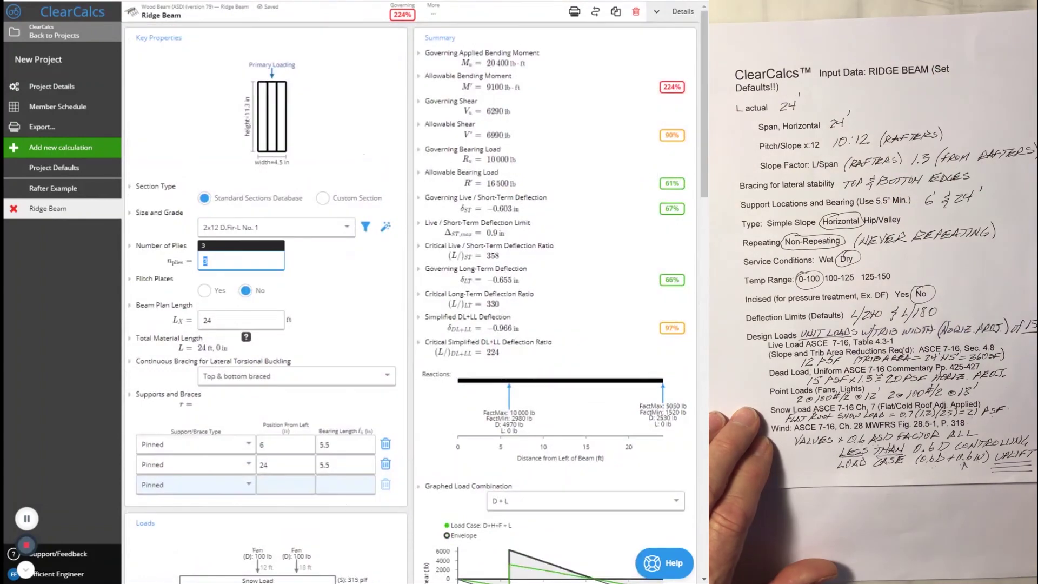
text(1)
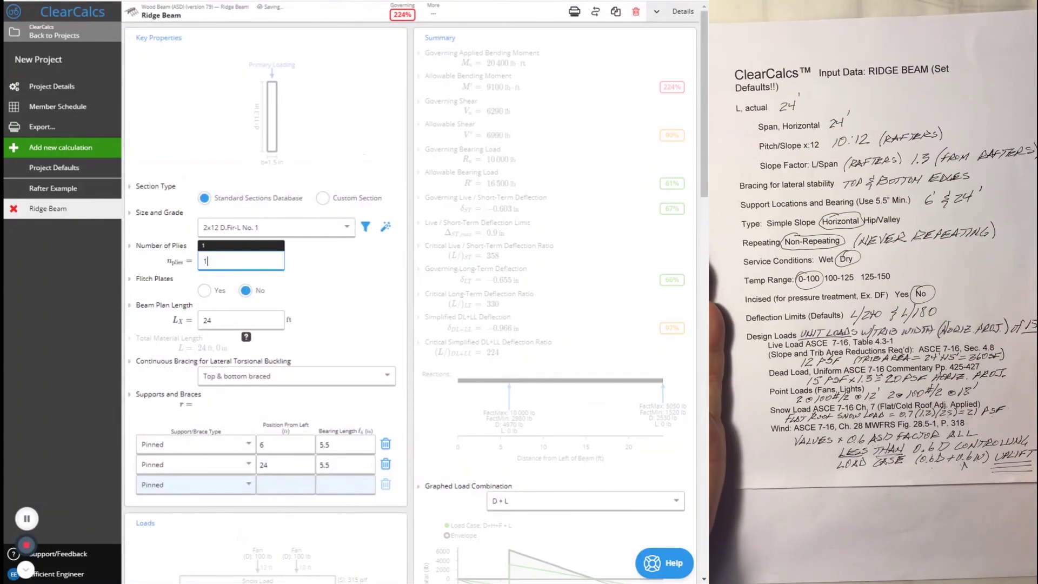
click(366, 227)
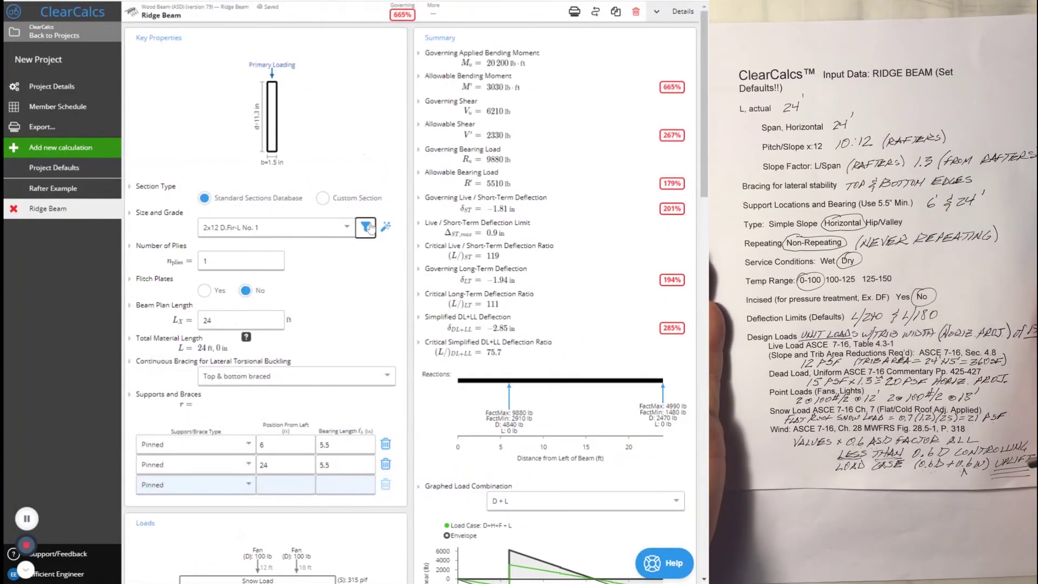